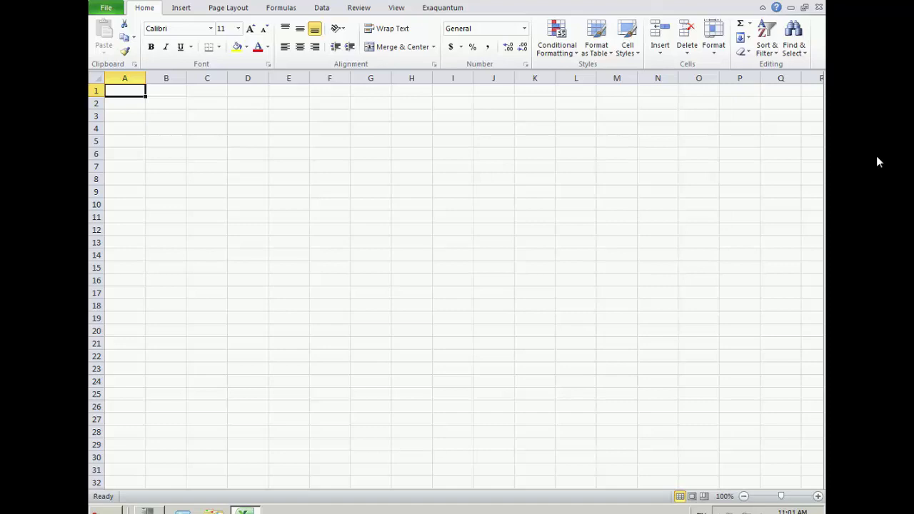
Step: Connect to the Analysis Services server "." with Windows Authentication and choose EventsCube from the EventAnalysis database
{"action": "left_click", "coordinate": [322, 8]}
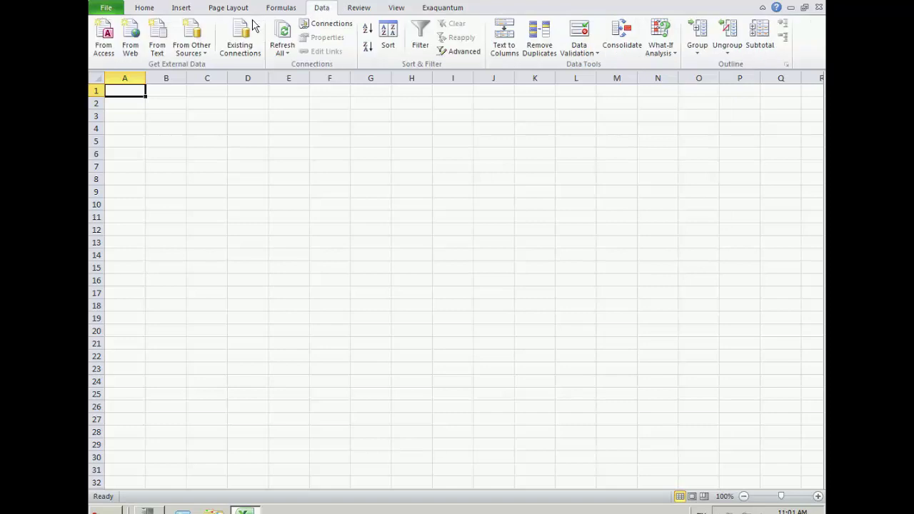
{"action": "left_click", "coordinate": [194, 41]}
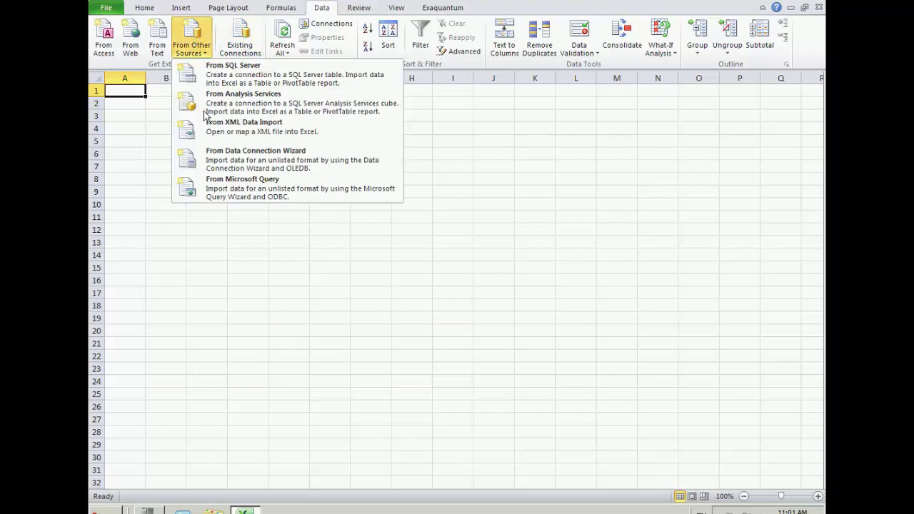
{"action": "left_click", "coordinate": [230, 108]}
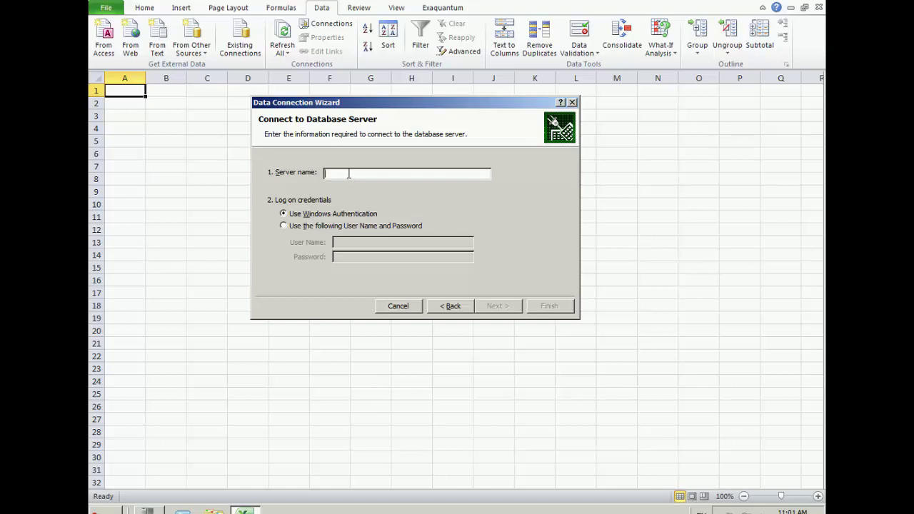
{"action": "type", "text": "."}
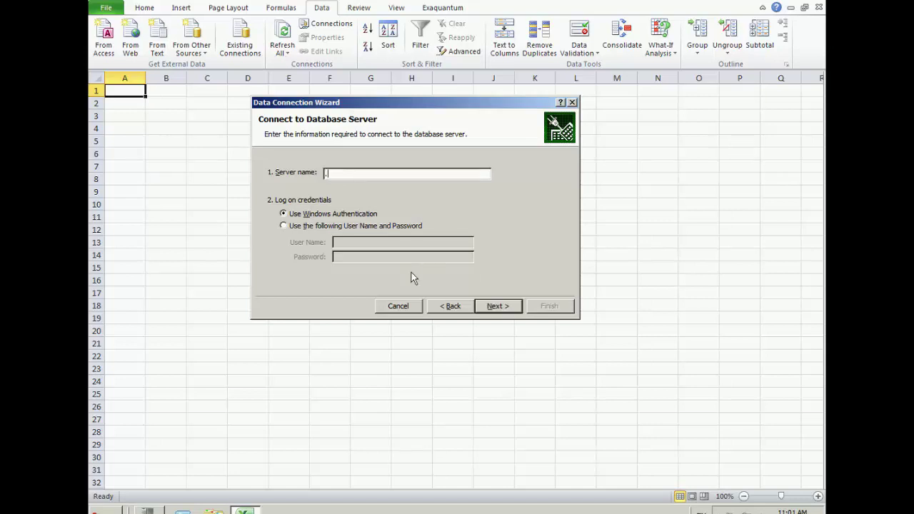
{"action": "left_click", "coordinate": [496, 307]}
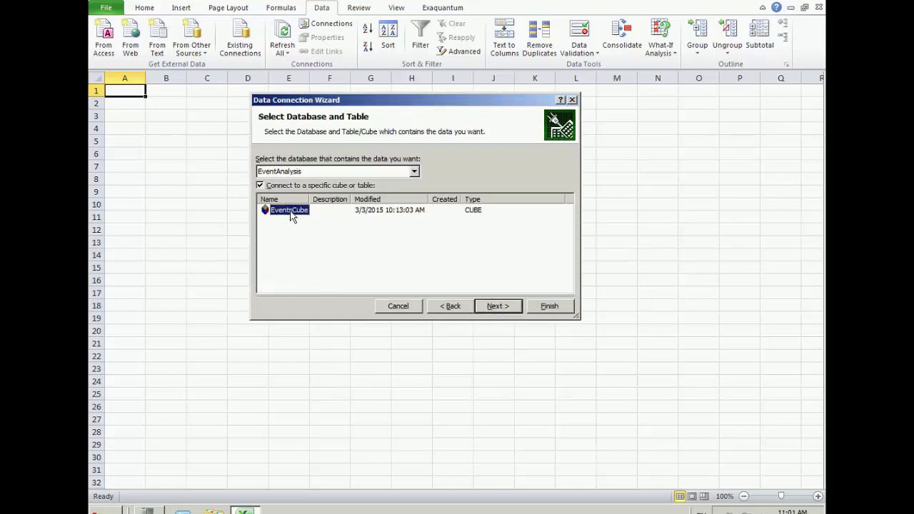
{"action": "left_click", "coordinate": [498, 307]}
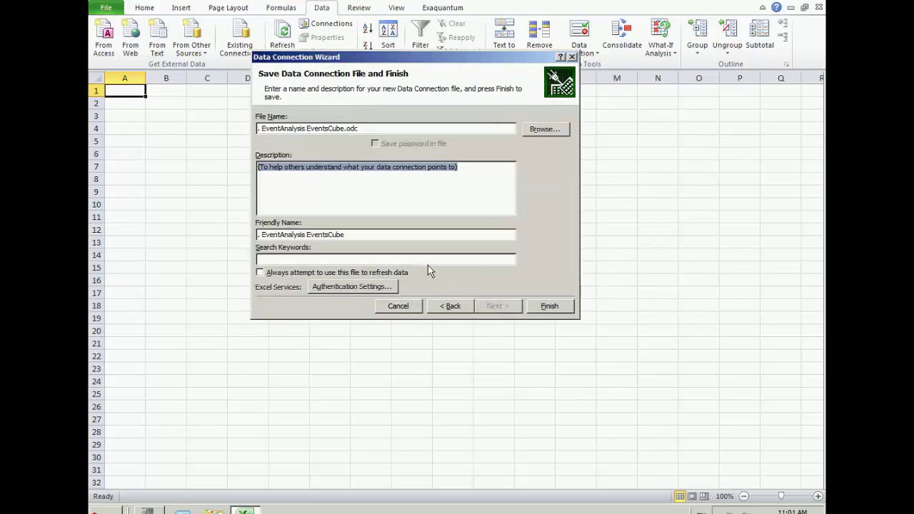
Step: Remove the leading period from the data connection's file name, set its description to "ARA Database" and save the connection
{"action": "left_click", "coordinate": [261, 128]}
{"action": "key", "text": "Delete"}
{"action": "key", "text": "Delete"}
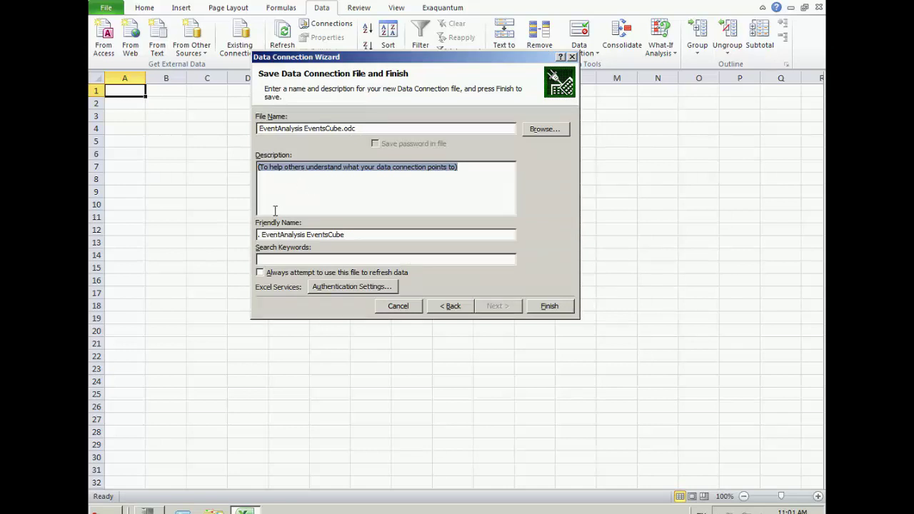
{"action": "type", "text": "ARA Database"}
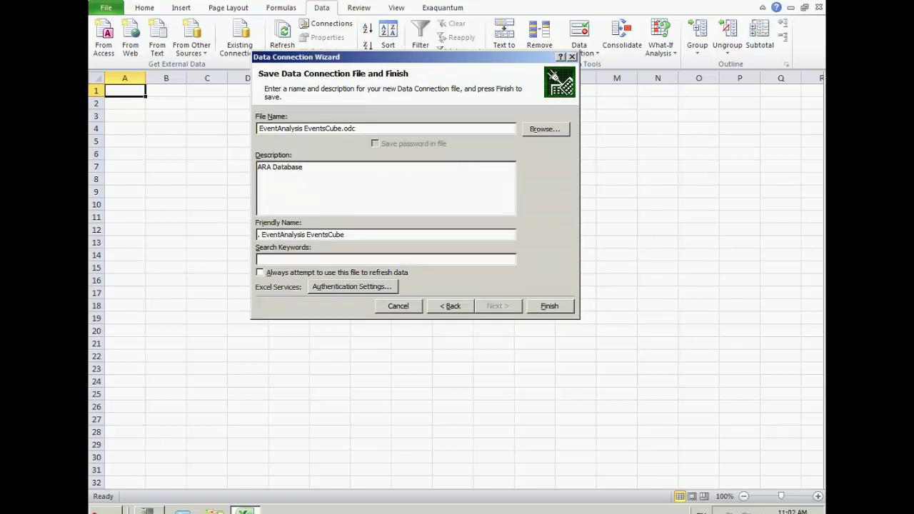
{"action": "left_click", "coordinate": [559, 307]}
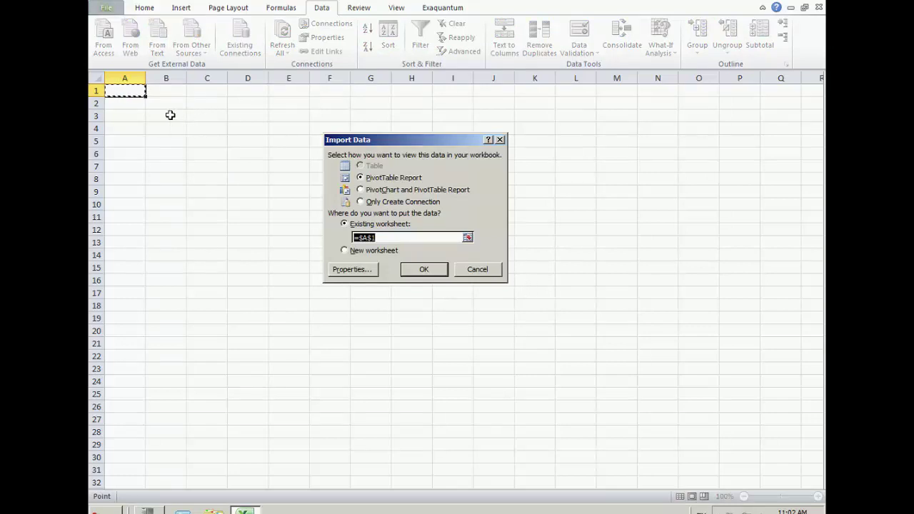
Step: Import the cube data as a PivotTable report at cell B3 of the existing worksheet
{"action": "left_click", "coordinate": [170, 115]}
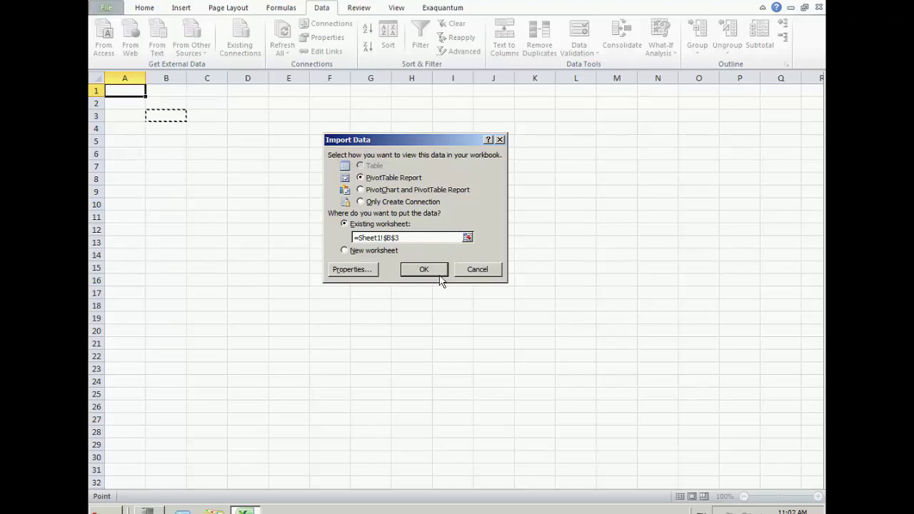
{"action": "left_click", "coordinate": [433, 269]}
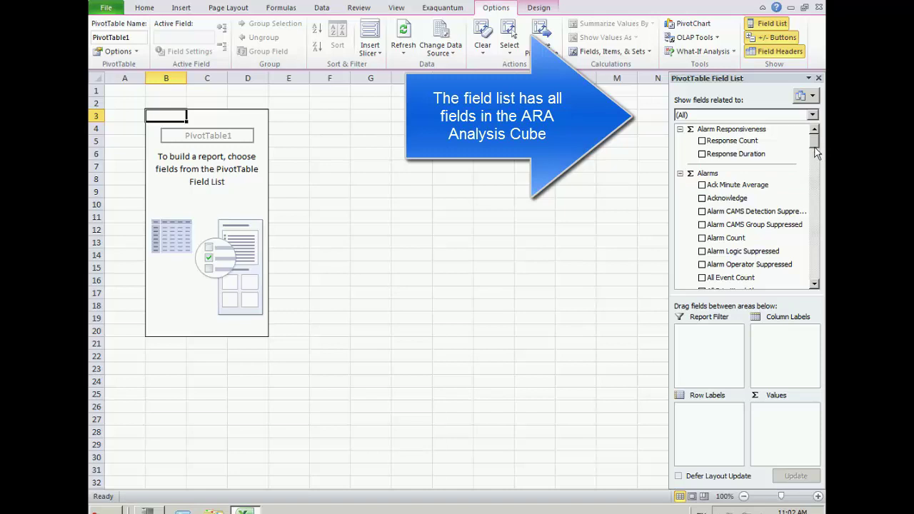
Step: Add the Alarm Count measure from the Alarms group to the PivotTable's values
{"action": "left_click_drag", "start_coordinate": [817, 150], "coordinate": [821, 170]}
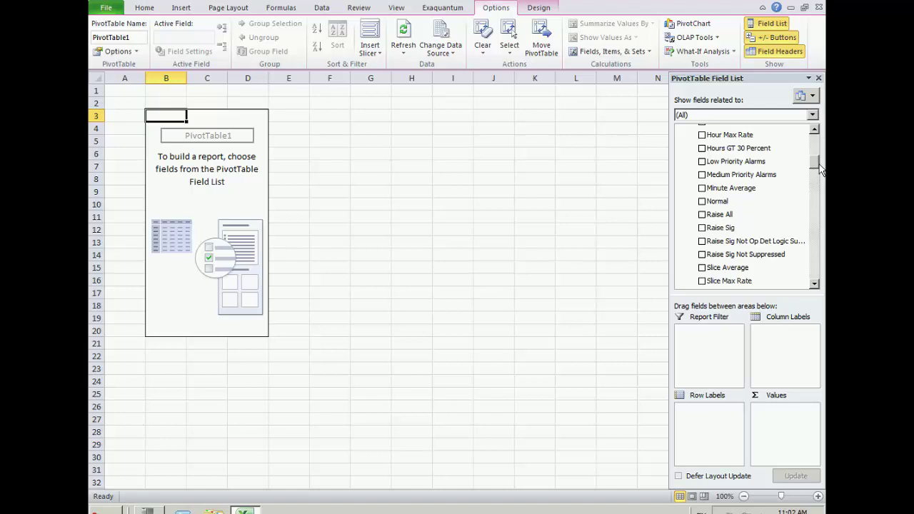
{"action": "left_click_drag", "start_coordinate": [818, 165], "coordinate": [819, 136]}
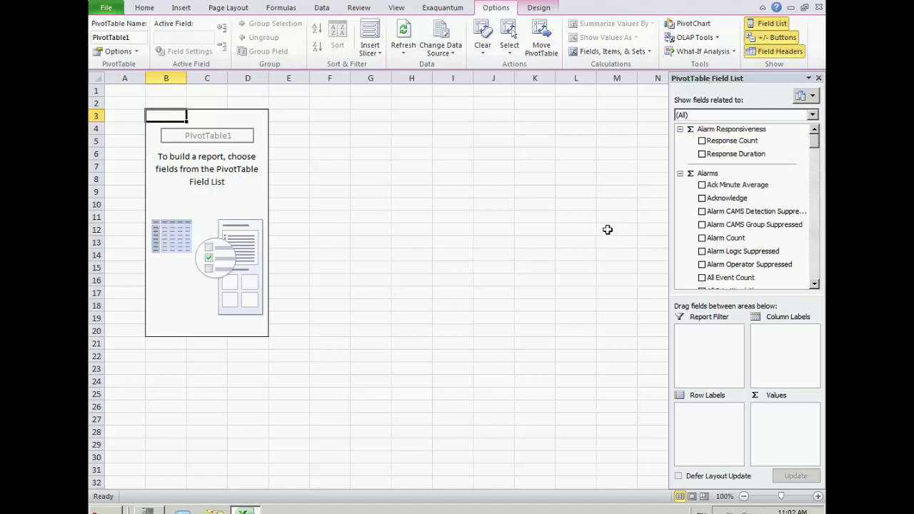
{"action": "left_click", "coordinate": [702, 239]}
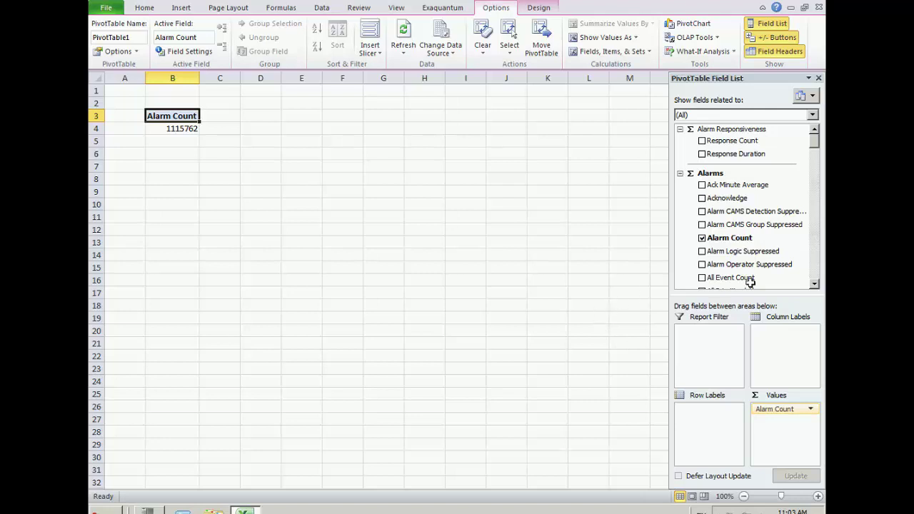
{"action": "left_click", "coordinate": [702, 238]}
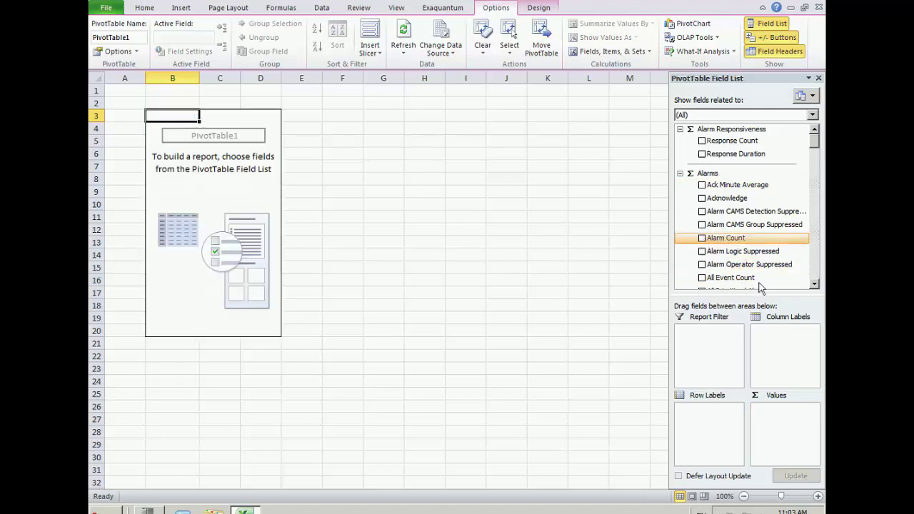
{"action": "mouse_move", "coordinate": [716, 240]}
{"action": "left_mouse_down"}
{"action": "mouse_move", "coordinate": [777, 376]}
{"action": "mouse_move", "coordinate": [782, 426]}
{"action": "left_mouse_up"}
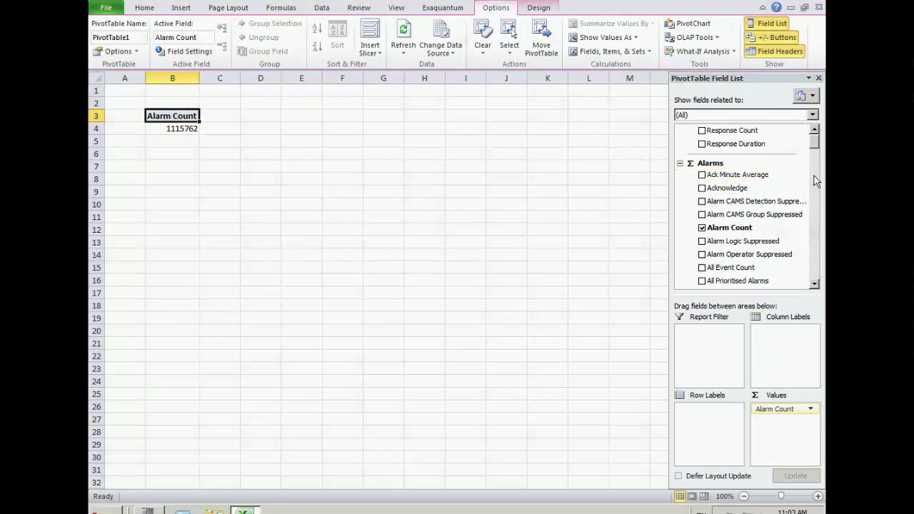
Step: Add the Calendar Month Hierarchy from the Time dimension to the PivotTable and place it in the row labels
{"action": "scroll", "coordinate": [816, 188], "scroll_direction": "down", "scroll_amount": 15}
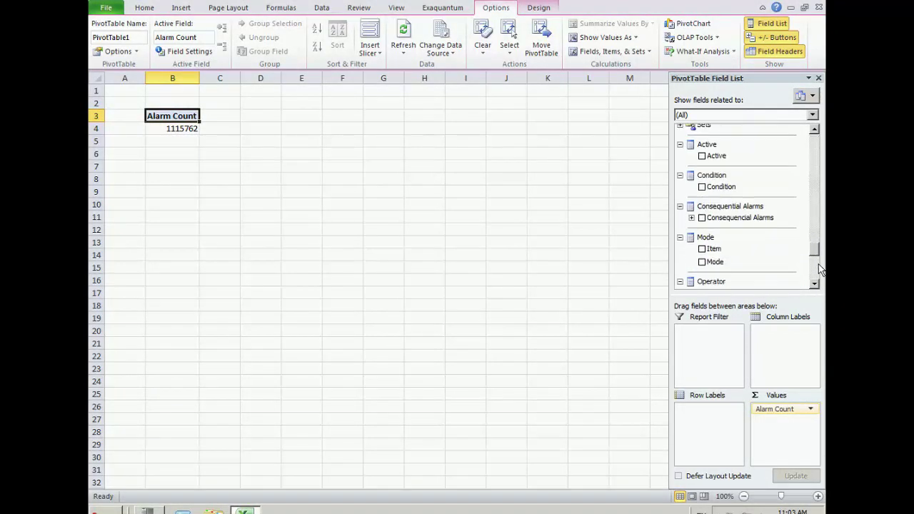
{"action": "scroll", "coordinate": [819, 269], "scroll_direction": "down", "scroll_amount": 5}
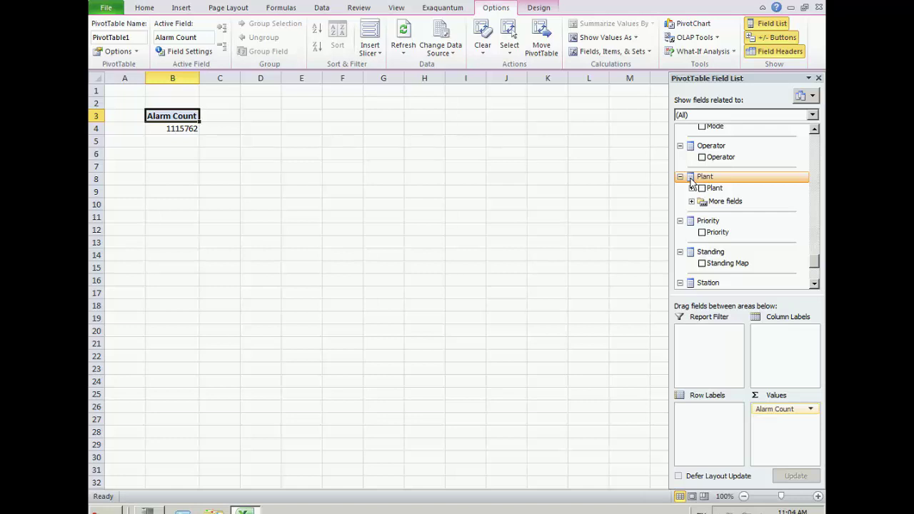
{"action": "scroll", "coordinate": [816, 202], "scroll_direction": "up", "scroll_amount": 1}
{"action": "scroll", "coordinate": [816, 202], "scroll_direction": "up", "scroll_amount": 10}
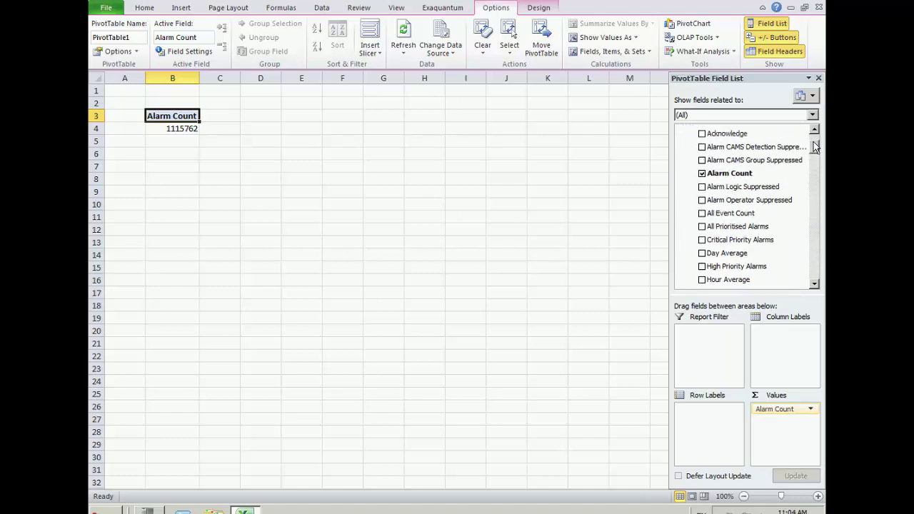
{"action": "scroll", "coordinate": [816, 146], "scroll_direction": "up", "scroll_amount": 2}
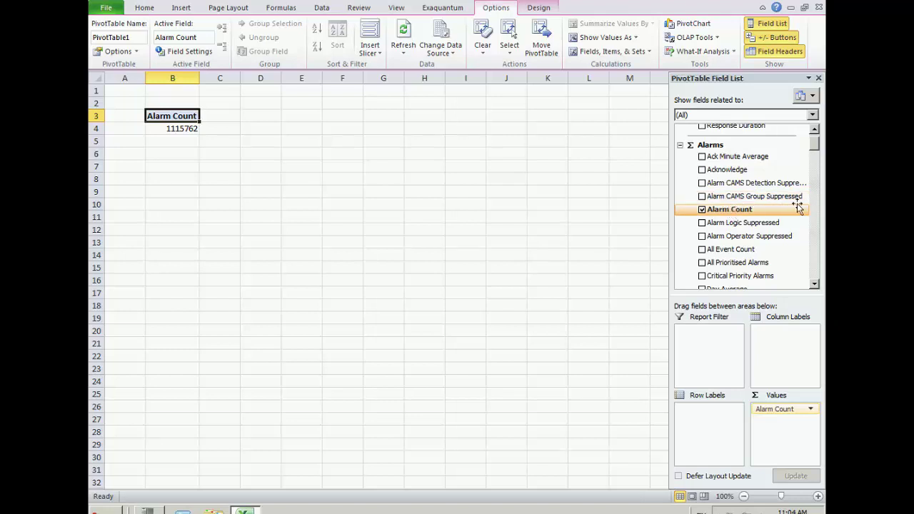
{"action": "left_click_drag", "start_coordinate": [814, 197], "coordinate": [817, 285]}
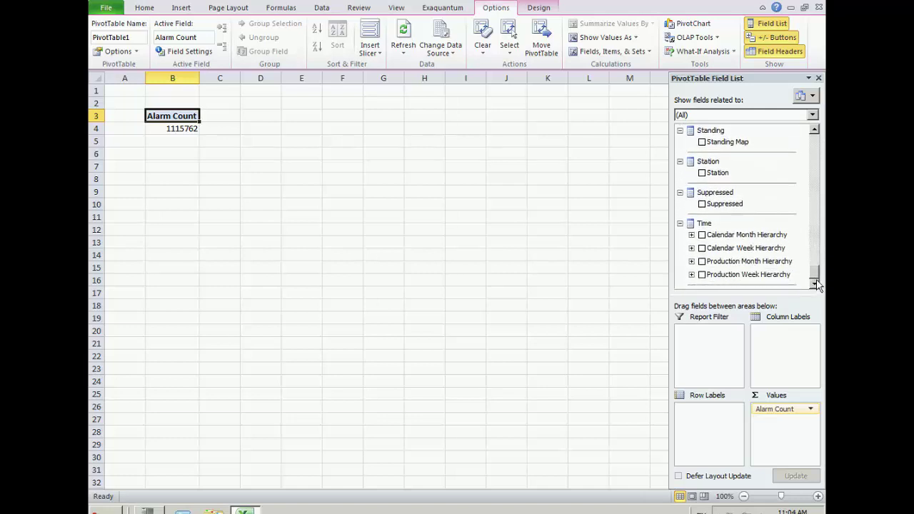
{"action": "left_click", "coordinate": [702, 235]}
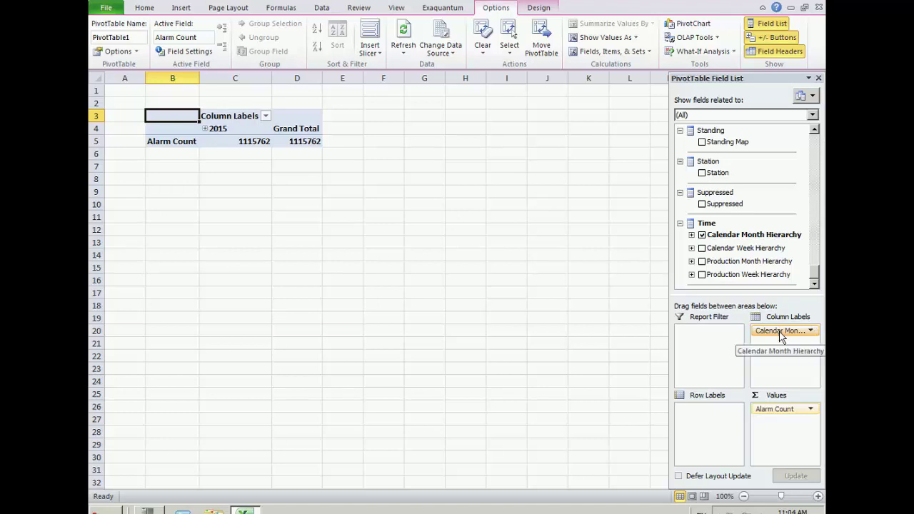
{"action": "left_click_drag", "start_coordinate": [780, 334], "coordinate": [714, 433]}
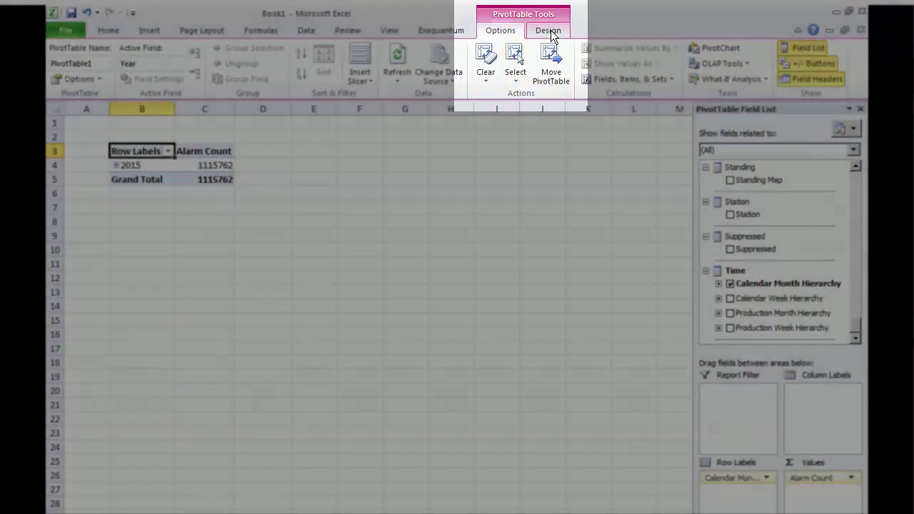
Step: Apply the red PivotTable style from the second row of the Medium group to the table
{"action": "left_click", "coordinate": [551, 32]}
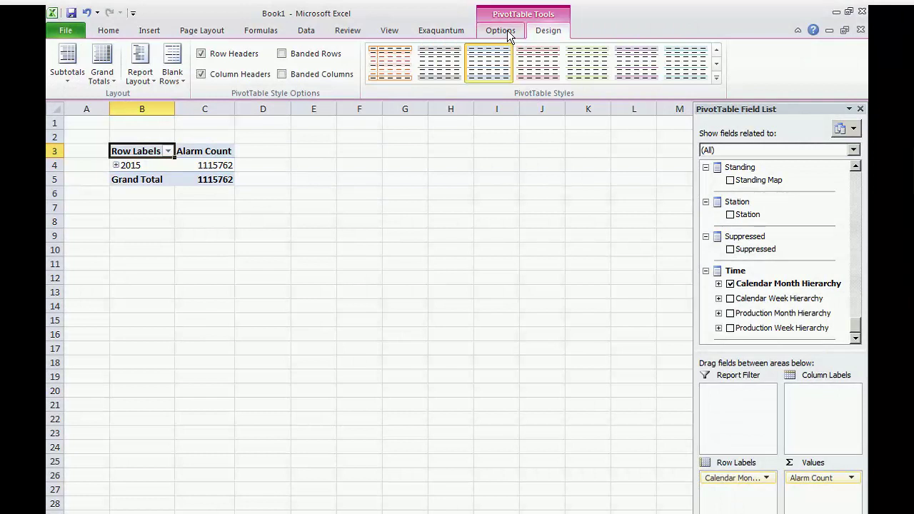
{"action": "left_click", "coordinate": [507, 31]}
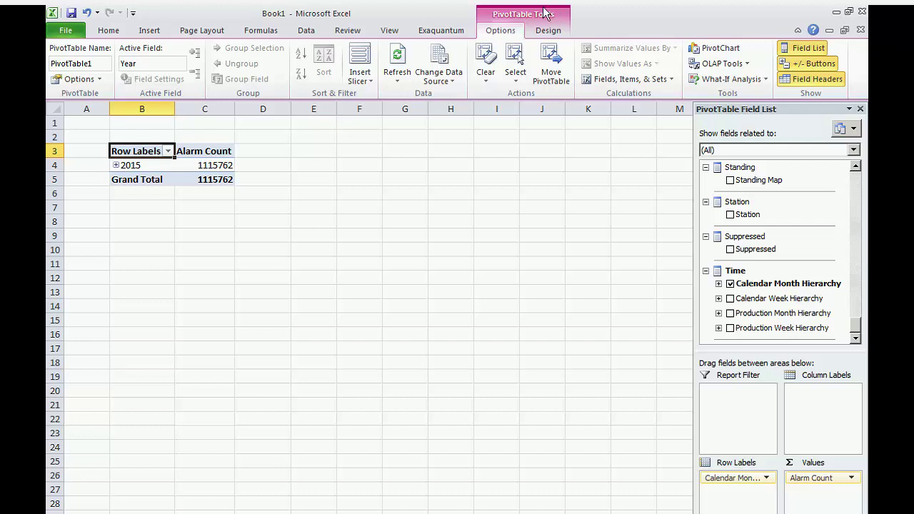
{"action": "left_click", "coordinate": [548, 33]}
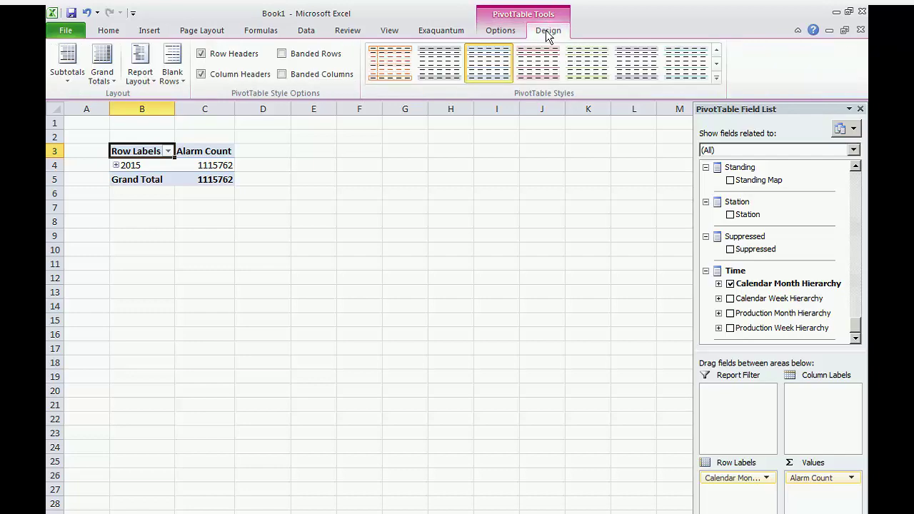
{"action": "left_click", "coordinate": [716, 77]}
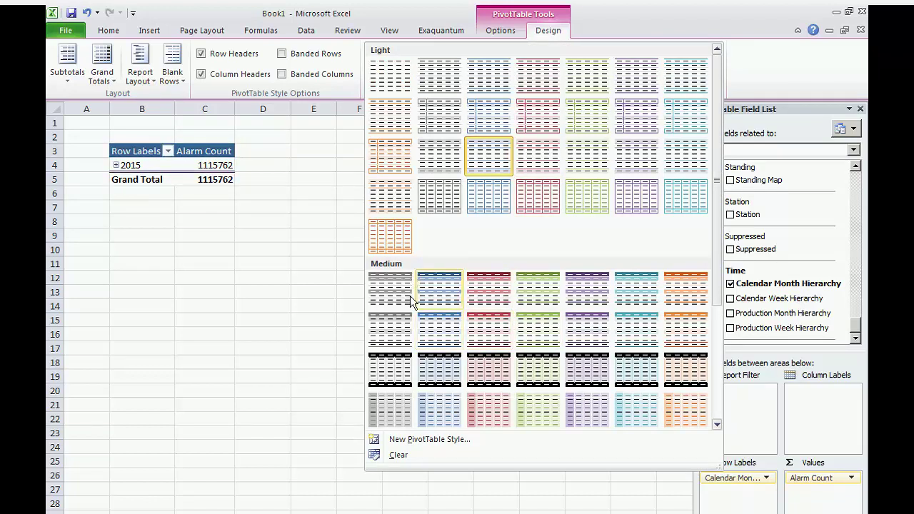
{"action": "left_click", "coordinate": [484, 326]}
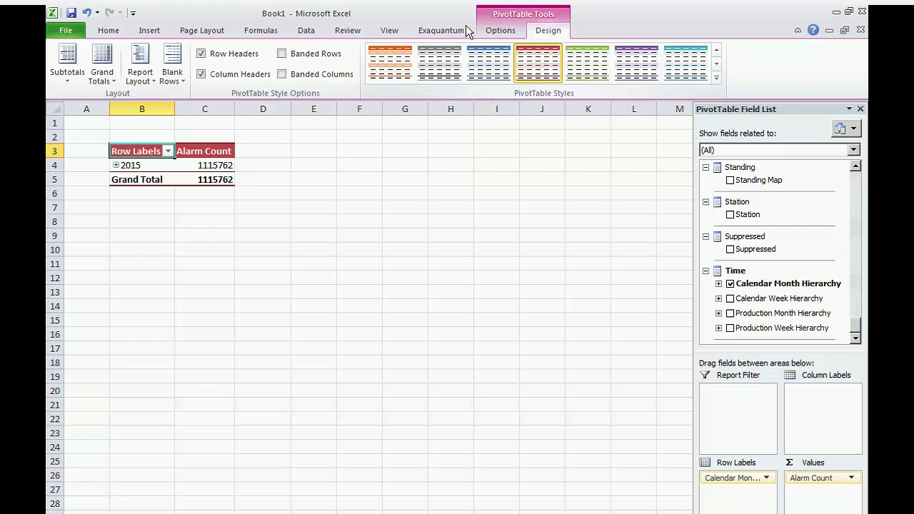
Step: Insert a 3-D clustered column PivotChart from the PivotTable and move it beside the table, starting near row 2
{"action": "left_click", "coordinate": [496, 30]}
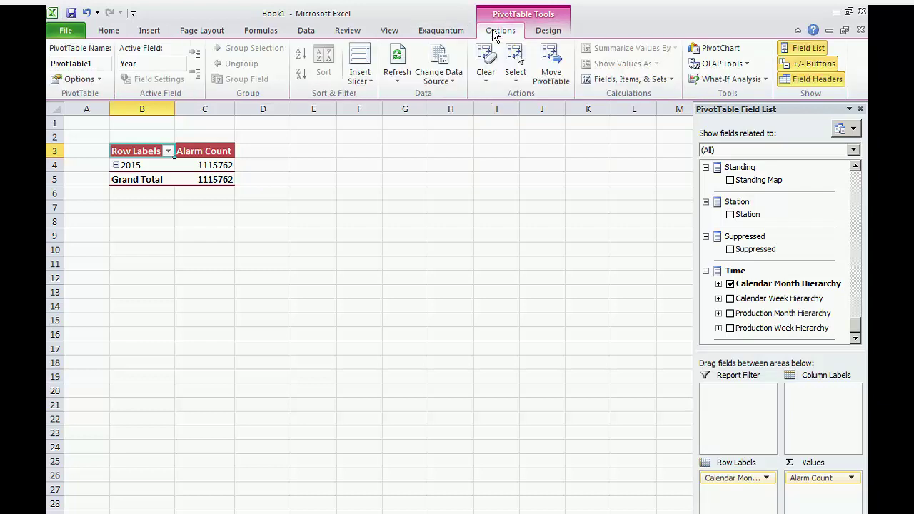
{"action": "left_click", "coordinate": [714, 50]}
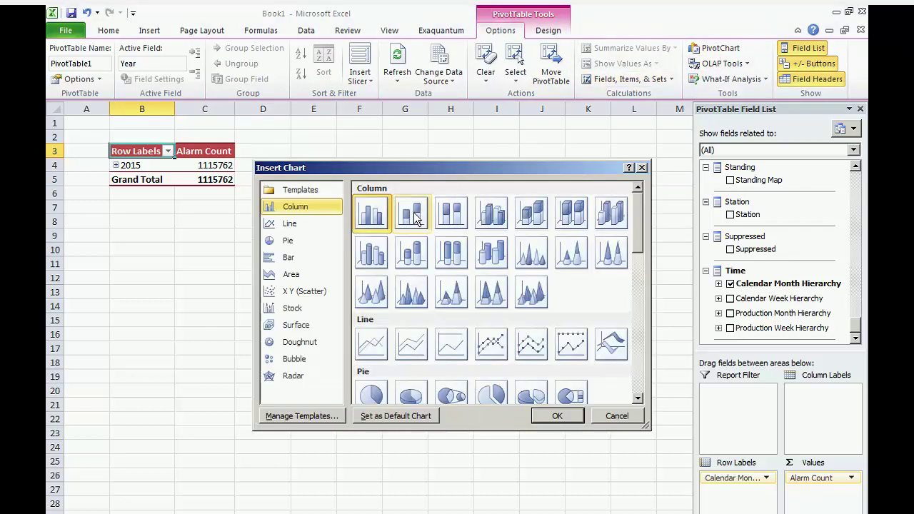
{"action": "left_click", "coordinate": [495, 218]}
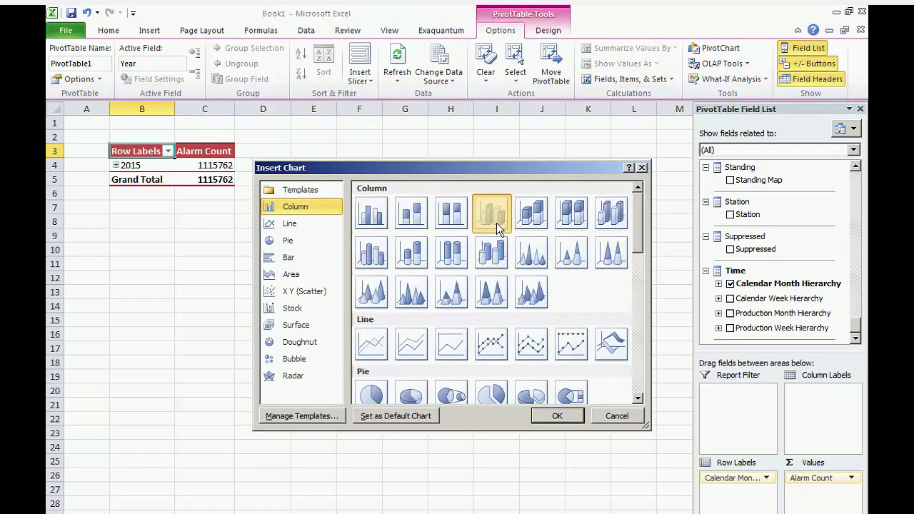
{"action": "left_click", "coordinate": [556, 417]}
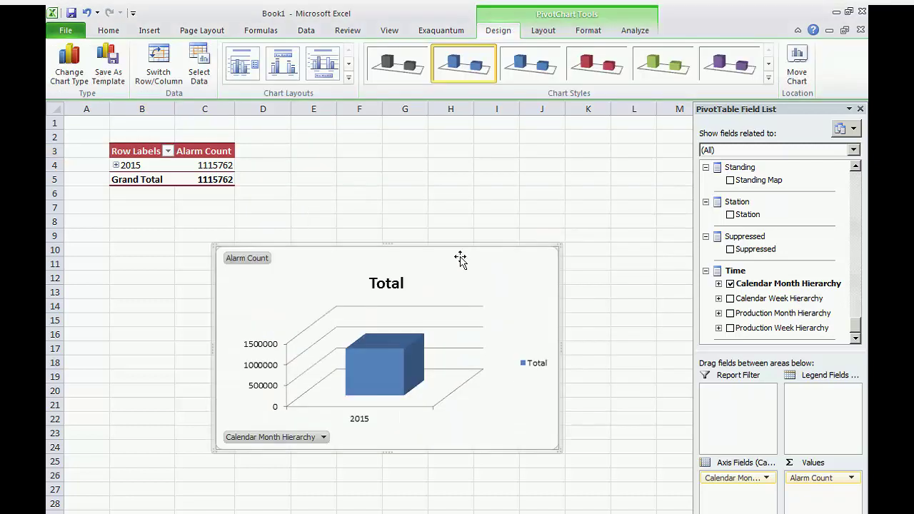
{"action": "mouse_move", "coordinate": [539, 180]}
{"action": "left_mouse_down"}
{"action": "mouse_move", "coordinate": [547, 164]}
{"action": "mouse_move", "coordinate": [544, 182]}
{"action": "left_mouse_up"}
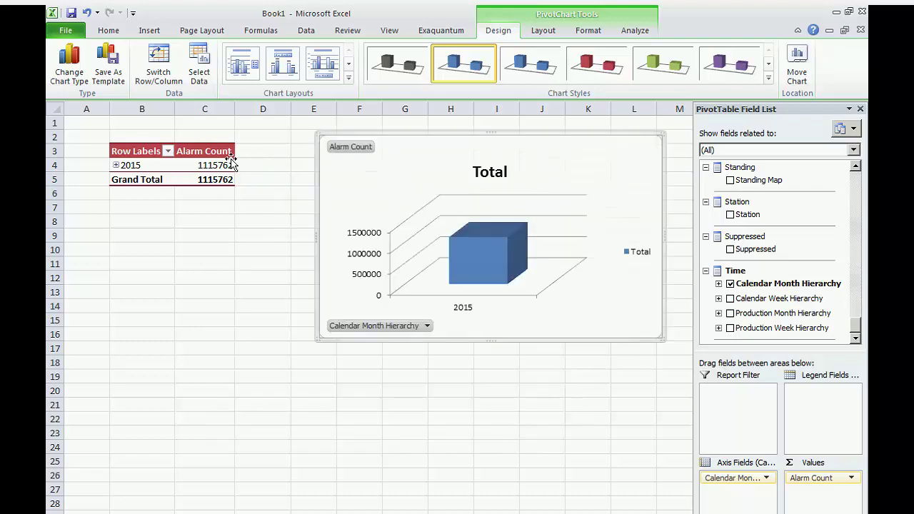
Step: Expand 2015, 2015 Qtr 1, 2015-02 and 2015-03 in the PivotTable to break the alarm counts down by day
{"action": "left_click", "coordinate": [115, 165]}
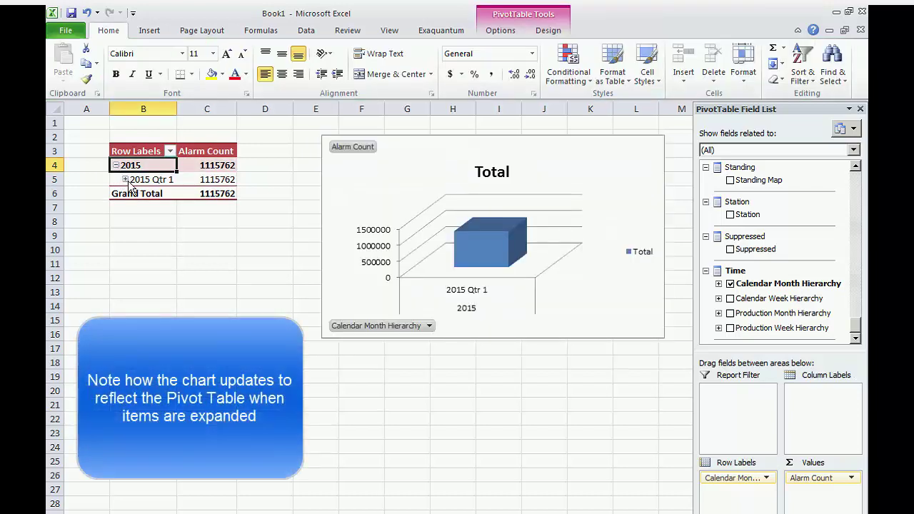
{"action": "left_click", "coordinate": [125, 180]}
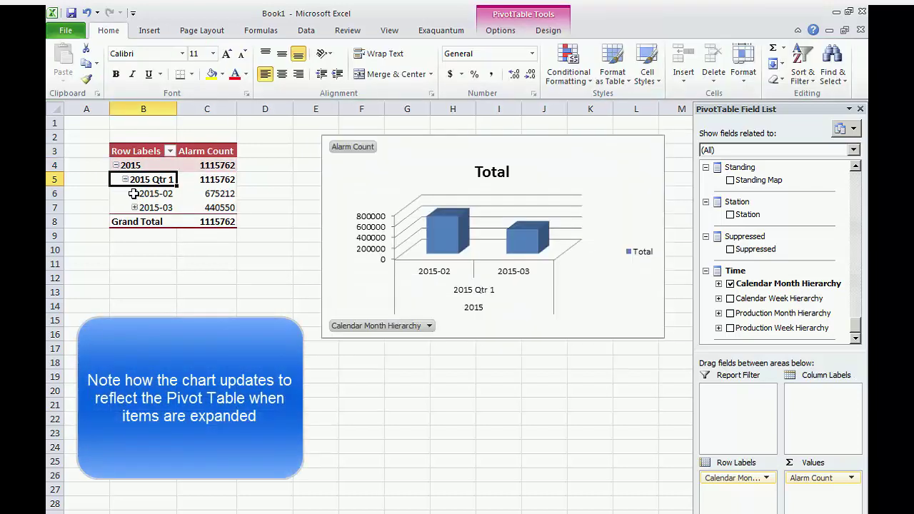
{"action": "left_click", "coordinate": [134, 193]}
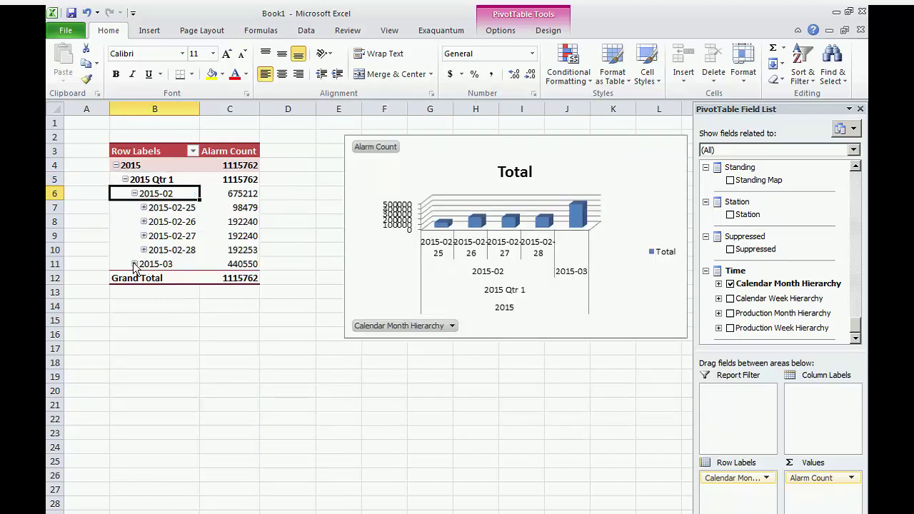
{"action": "left_click", "coordinate": [134, 264]}
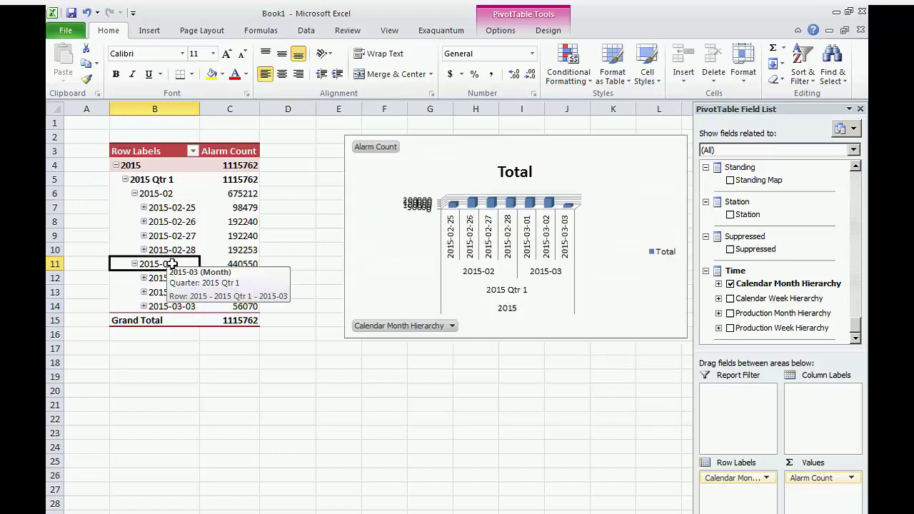